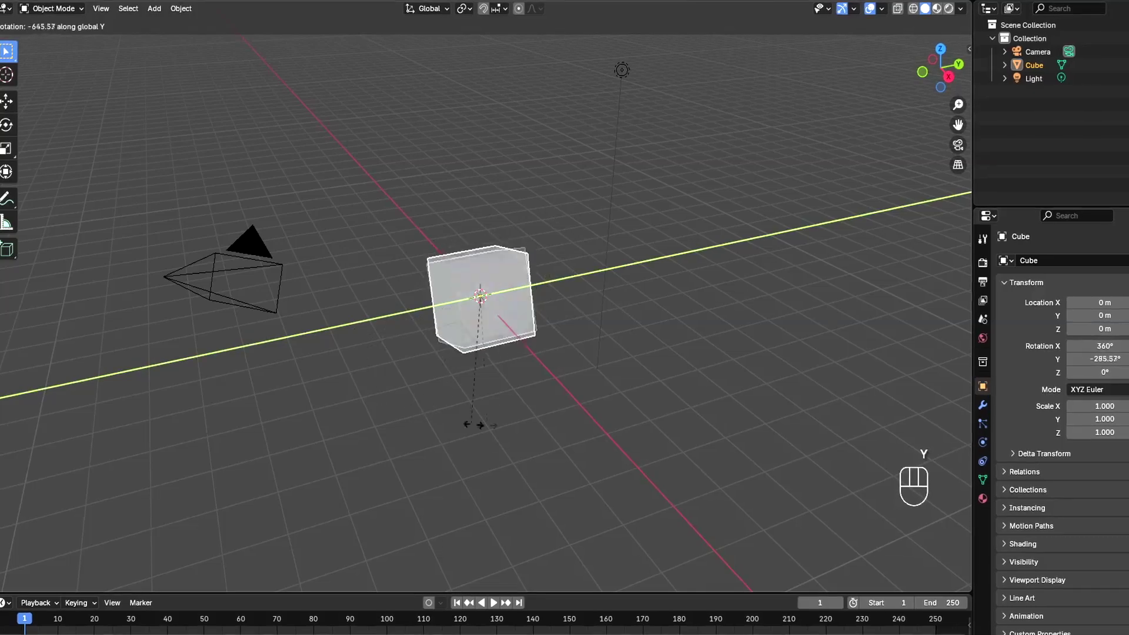
Rotate the cube about 14.7° around the global Y axis
key(z)
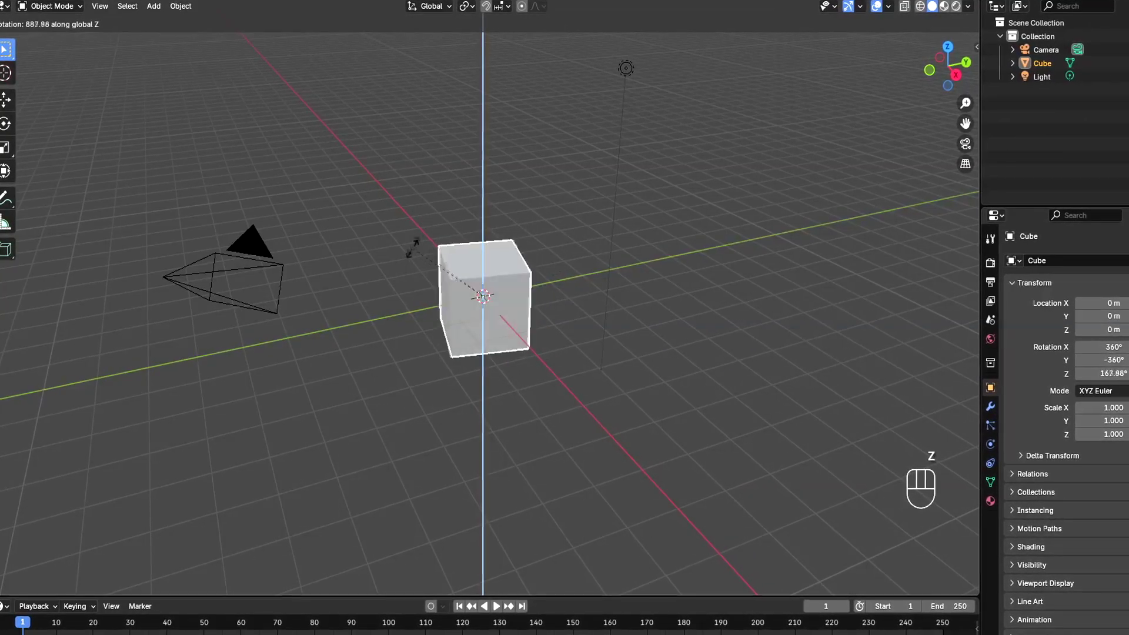
right_click(537, 310)
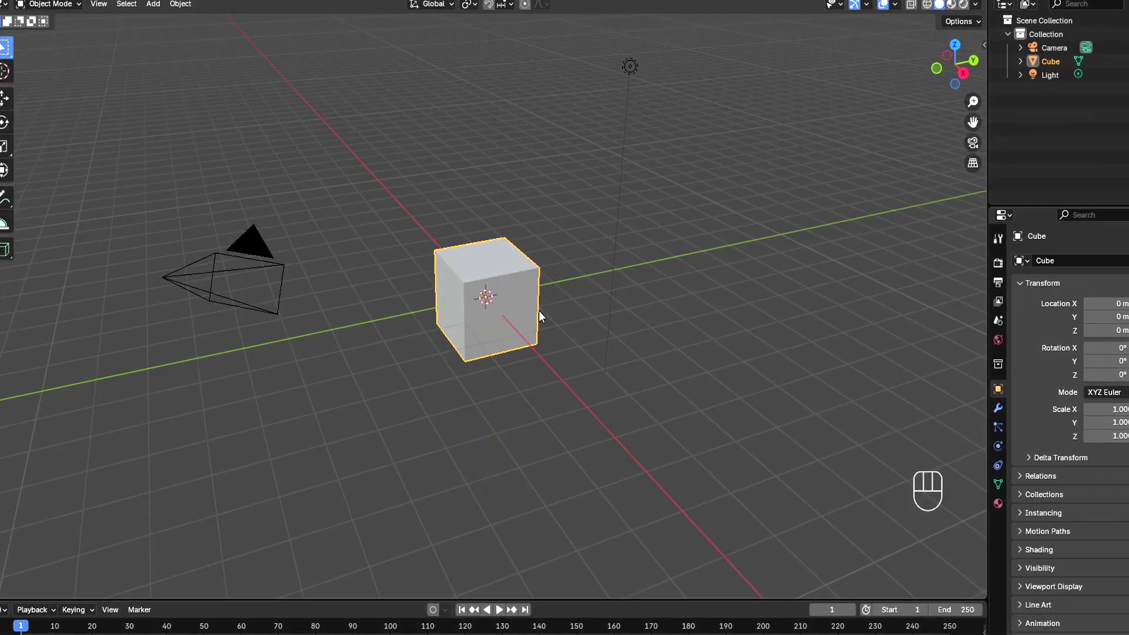
key(r)
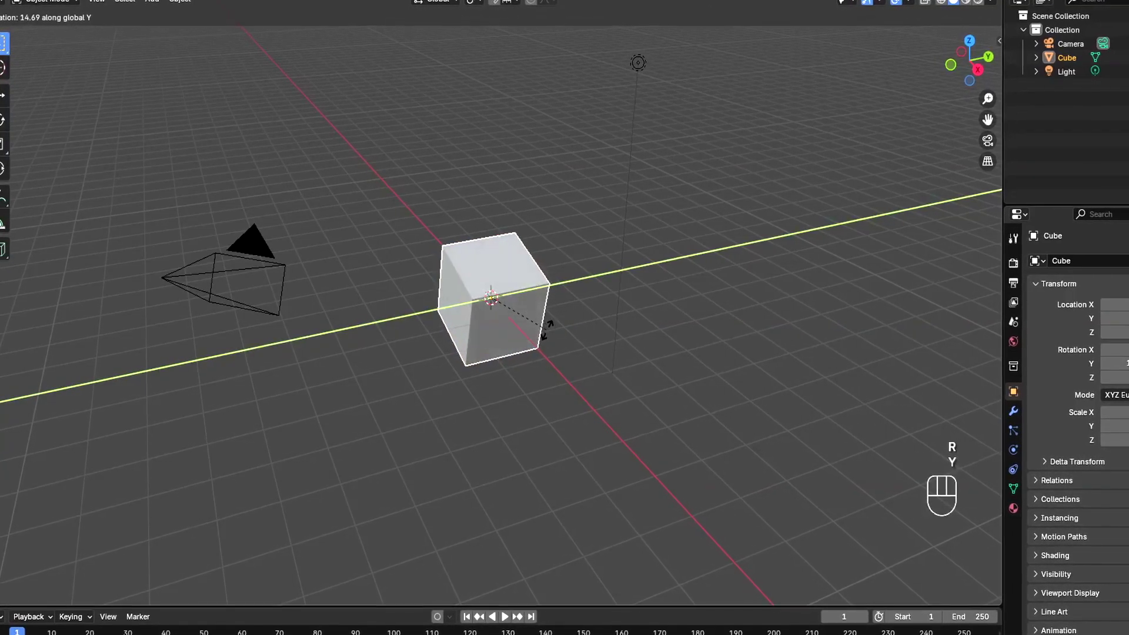
click(548, 329)
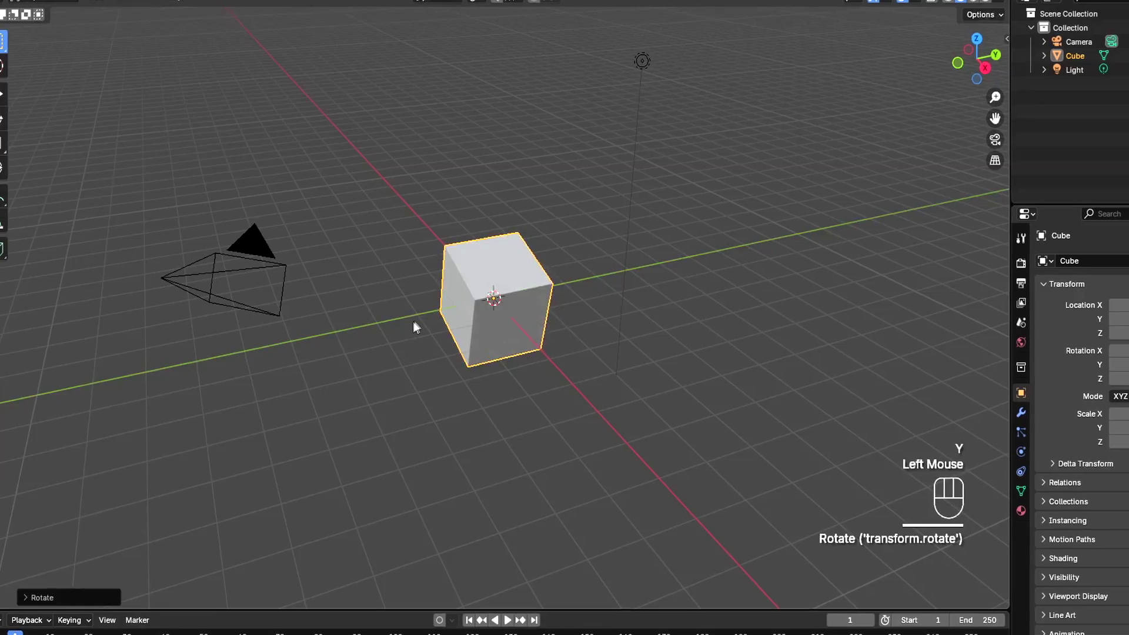
Try rotating the cube freely, then around the global and local X axes
key(r)
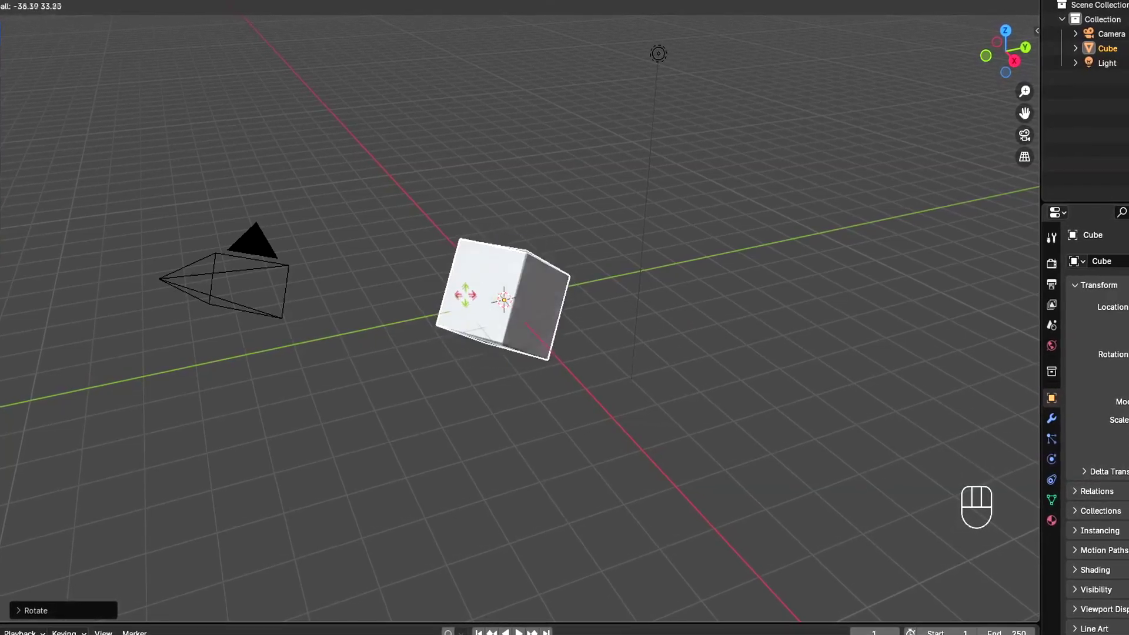
key(Escape)
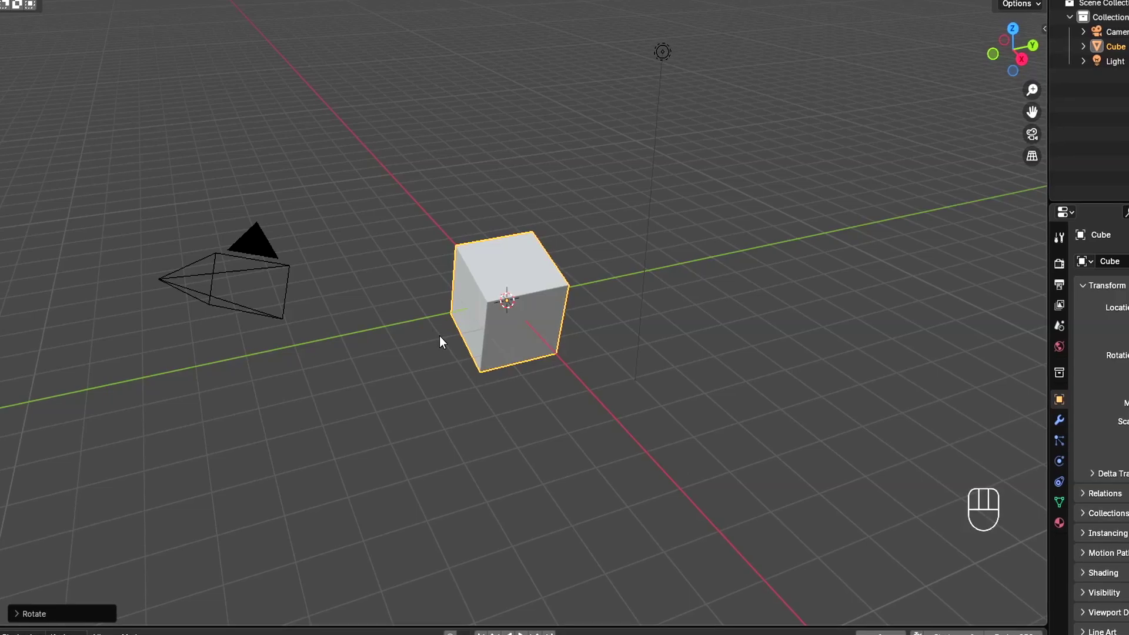
key(r)
key(x)
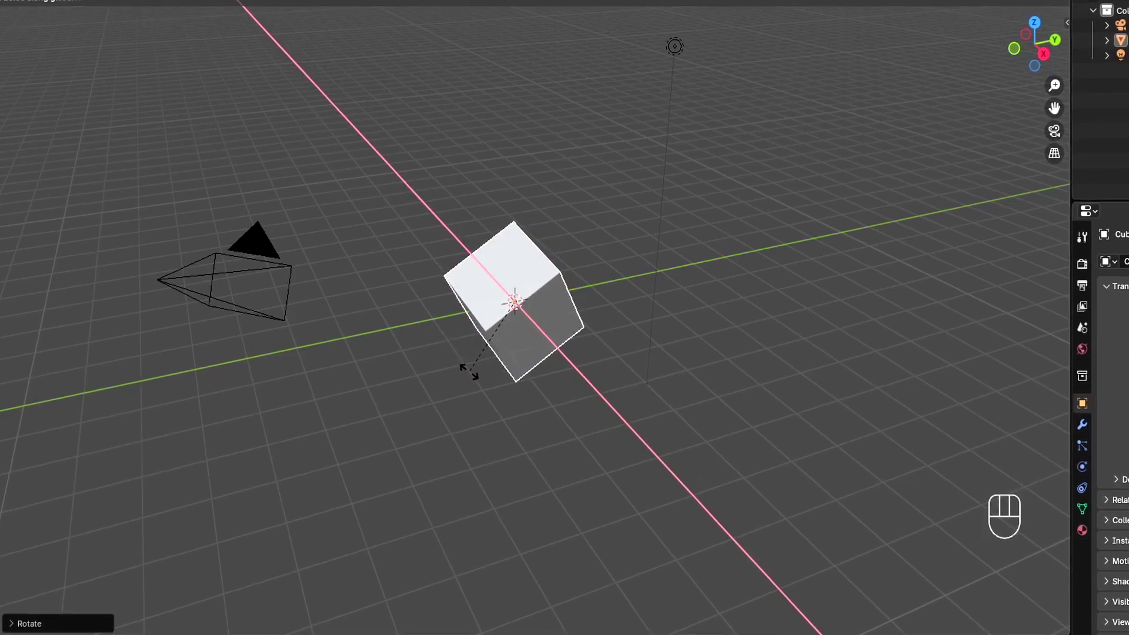
key(x)
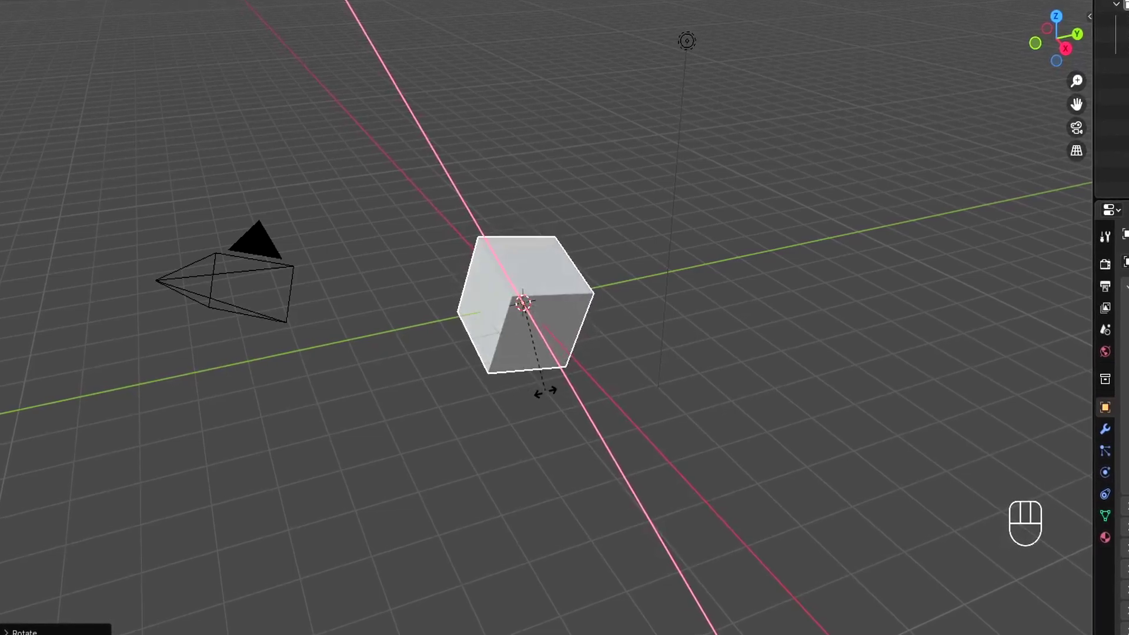
Try rotating the cube around the global and local Z axes, then cancel the rotation
key(r)
key(z)
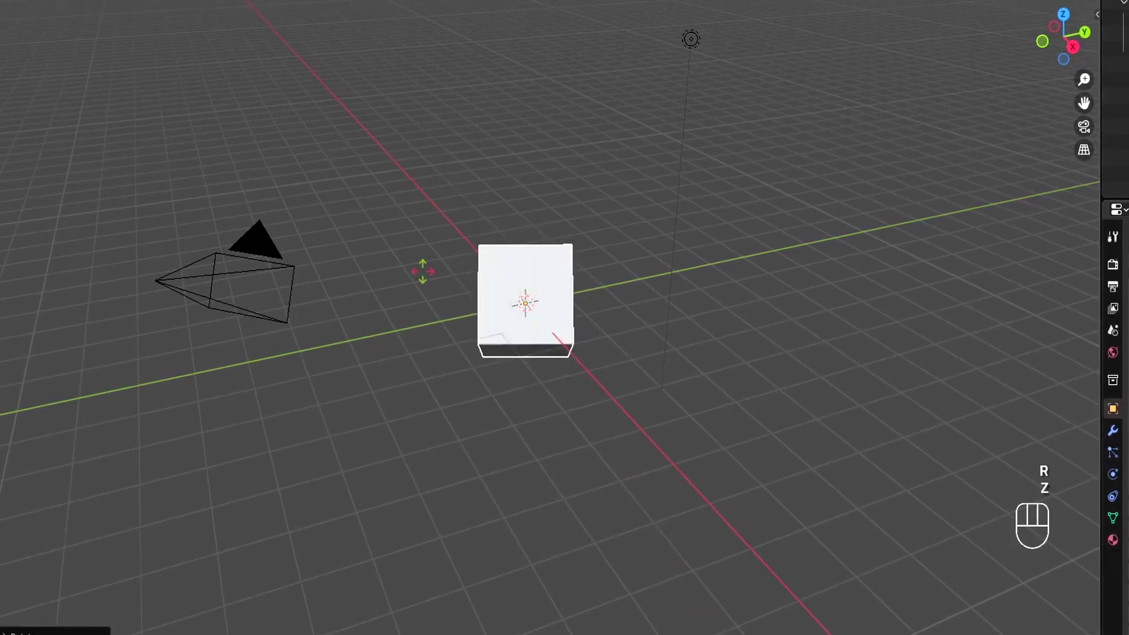
key(Escape)
key(r)
key(z)
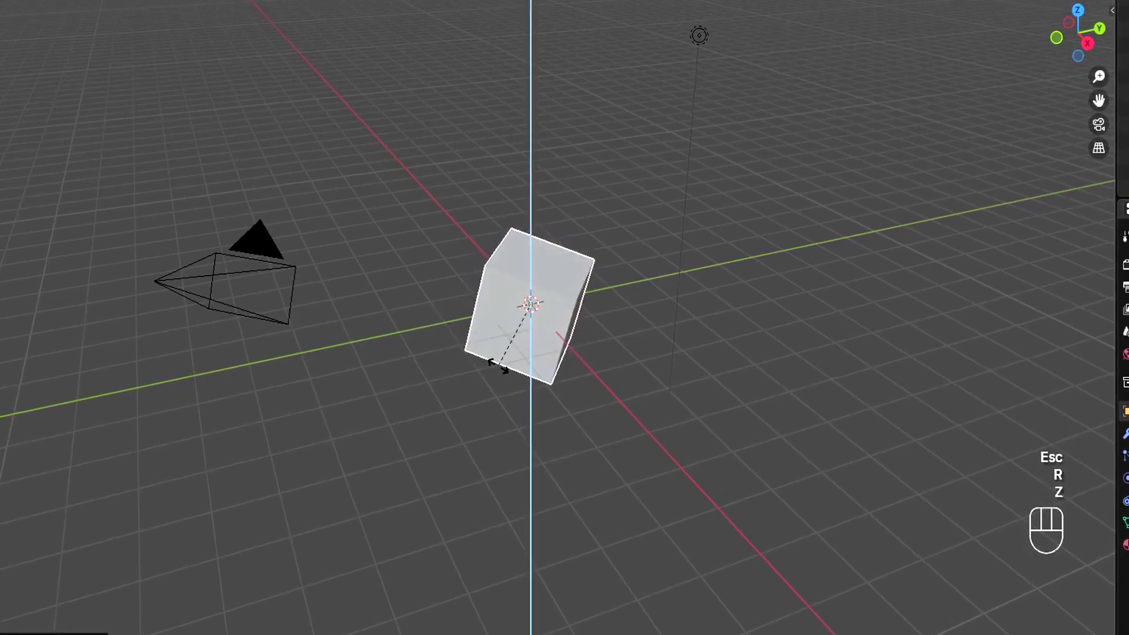
key(z)
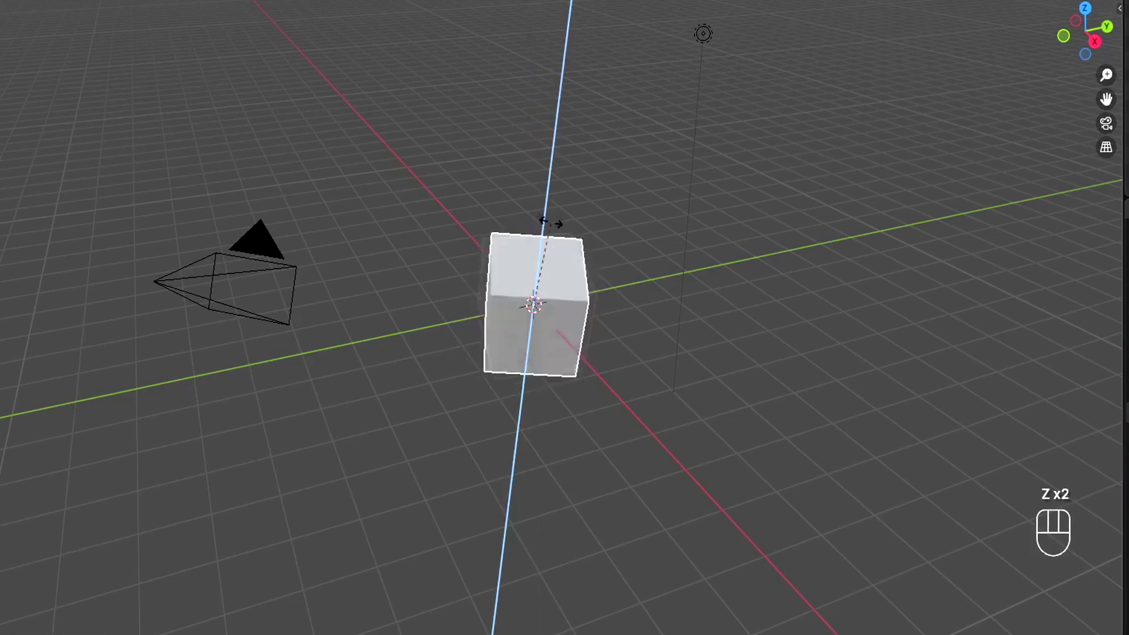
key(Escape)
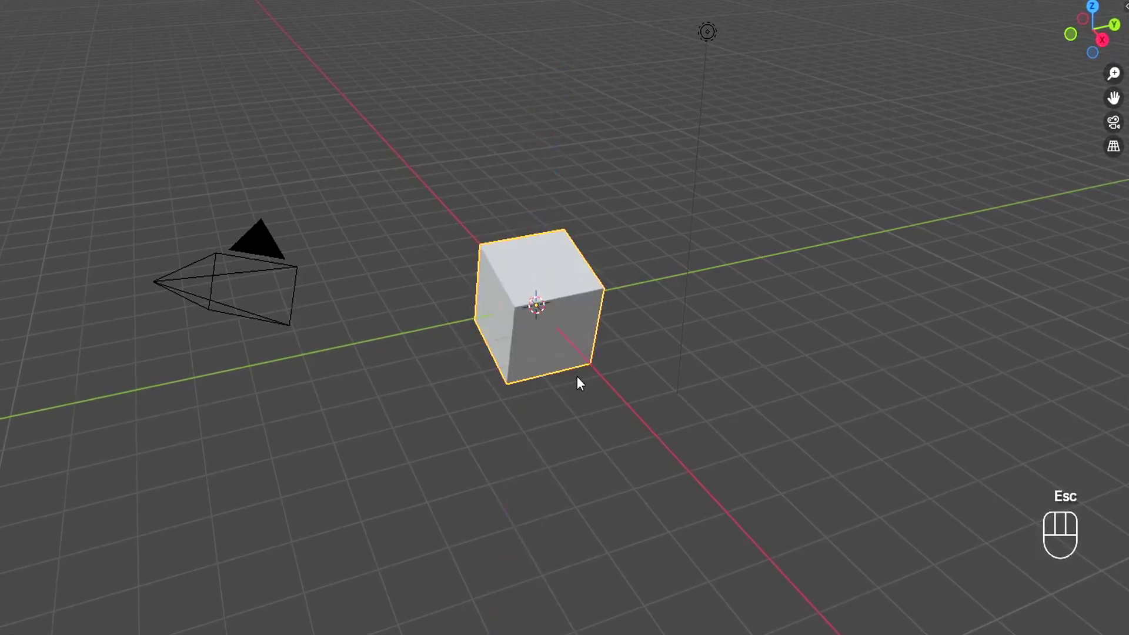
Try moving the cube freely and along the global X, Y and Z axes
key(g)
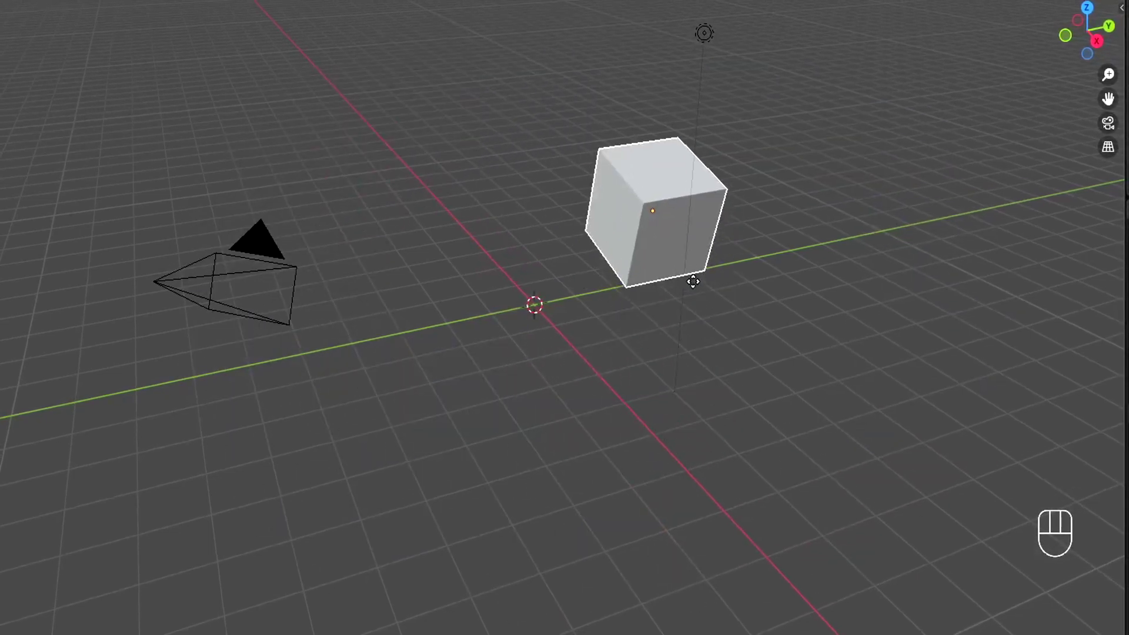
key(g)
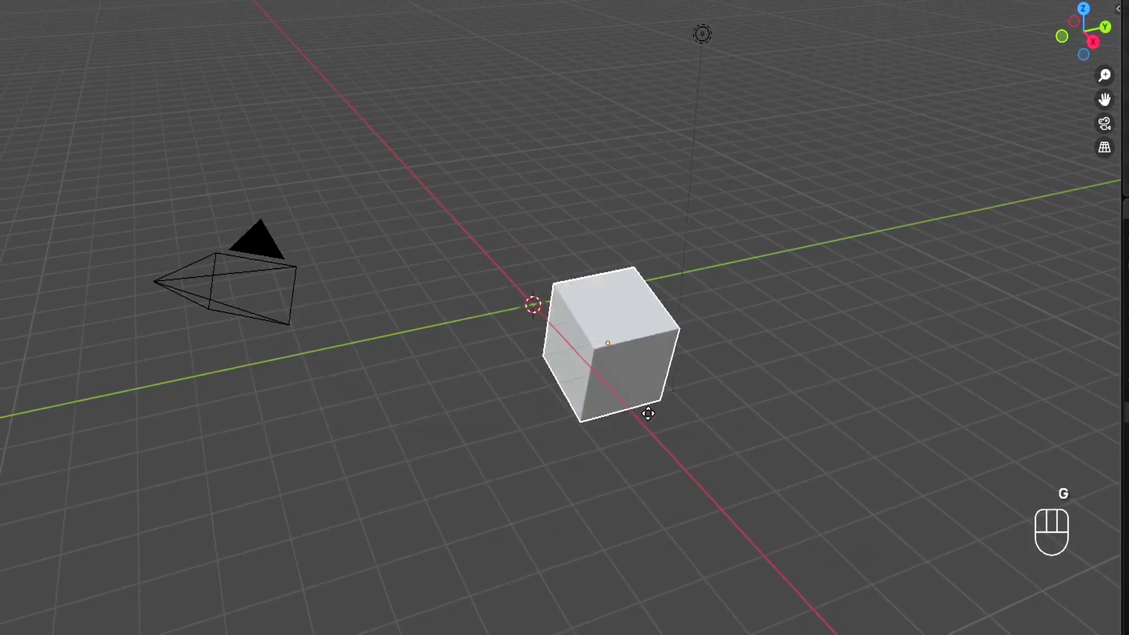
key(x)
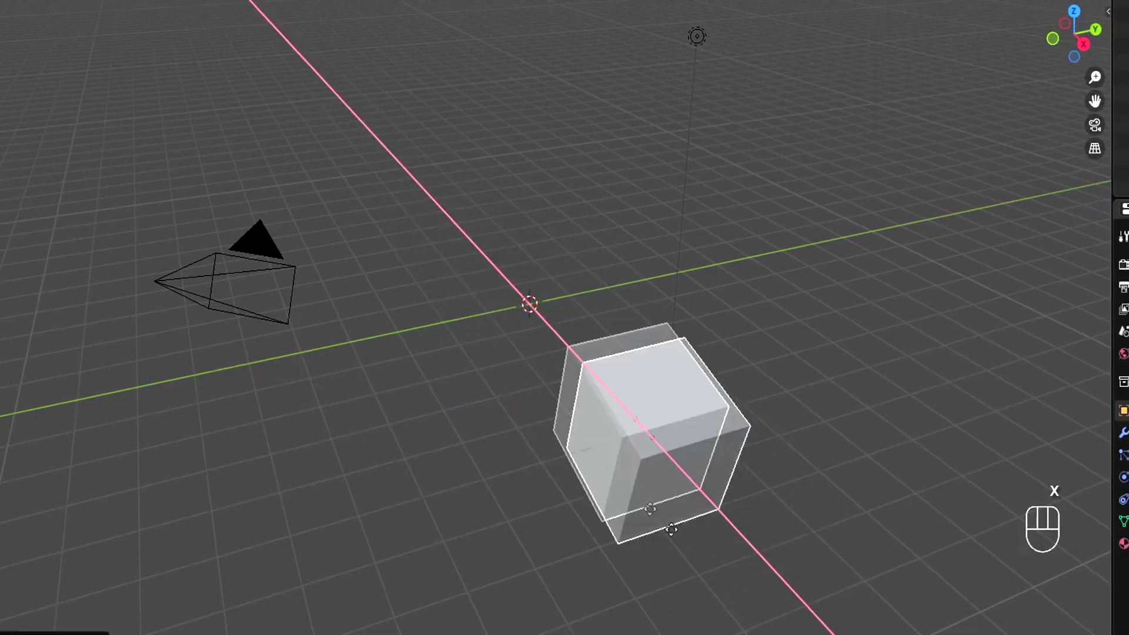
key(y)
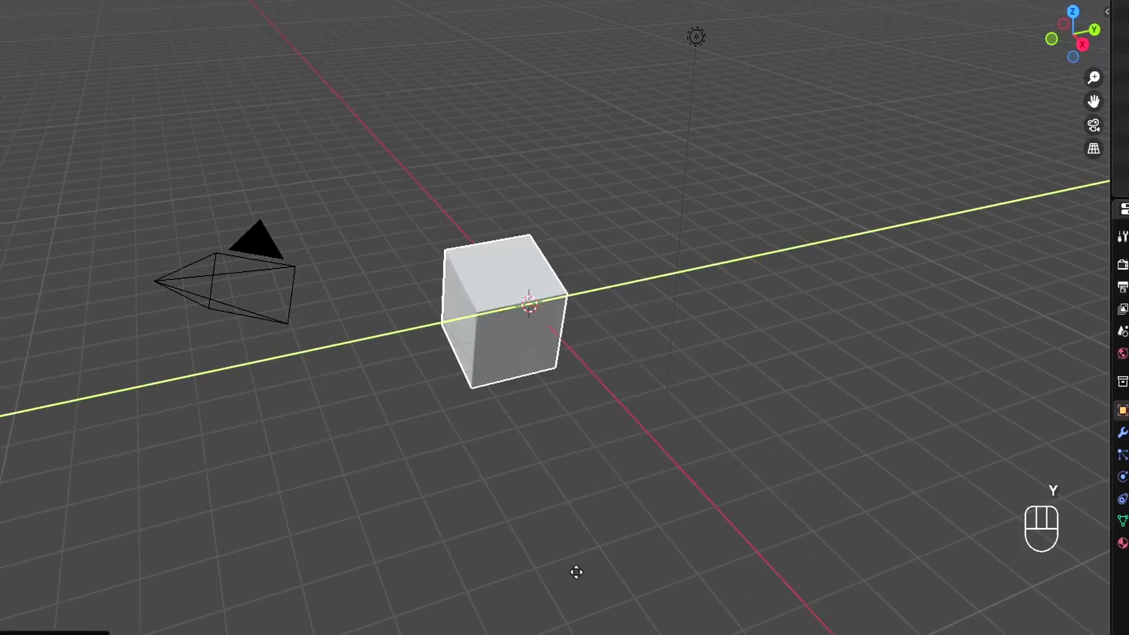
key(z)
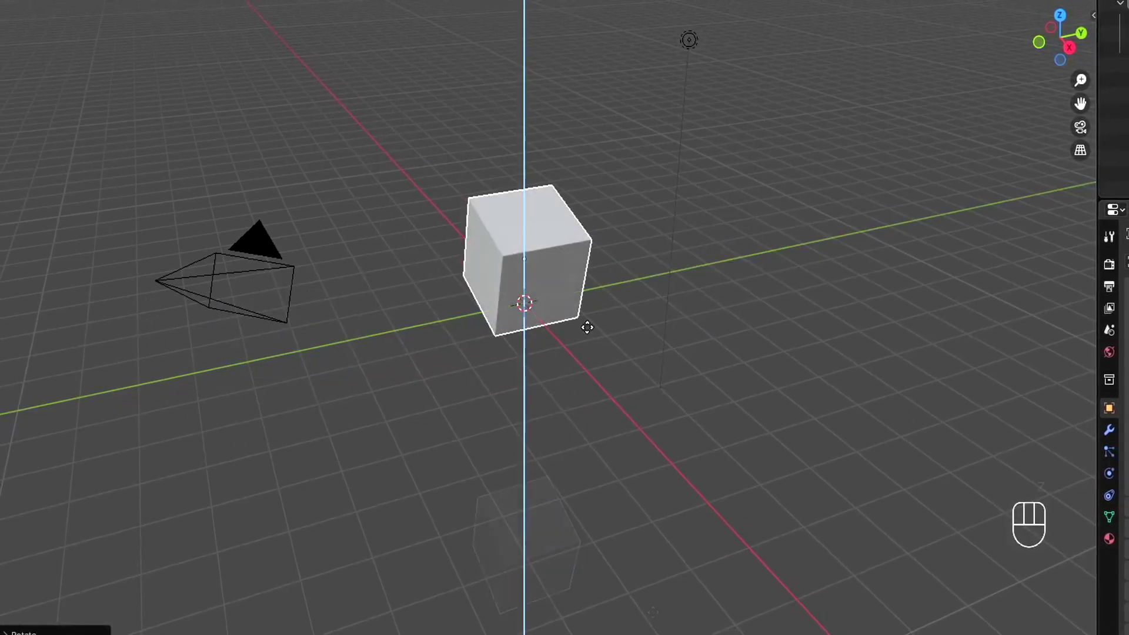
Try moving the cube along its local X, Y and Z axes, then cancel the move
key(x)
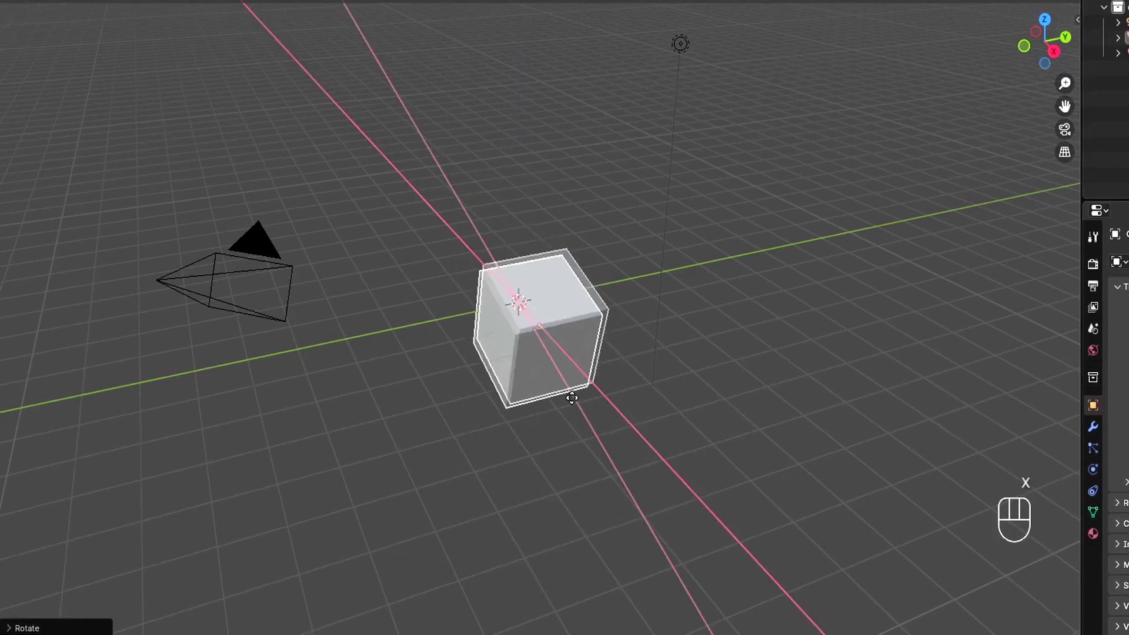
key(y)
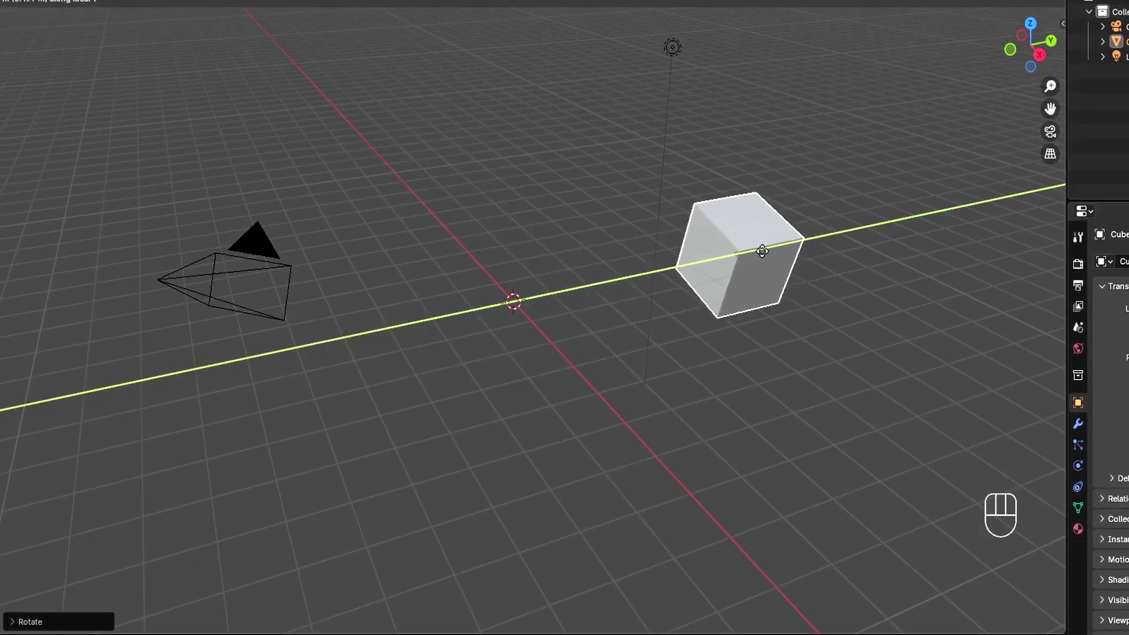
key(z)
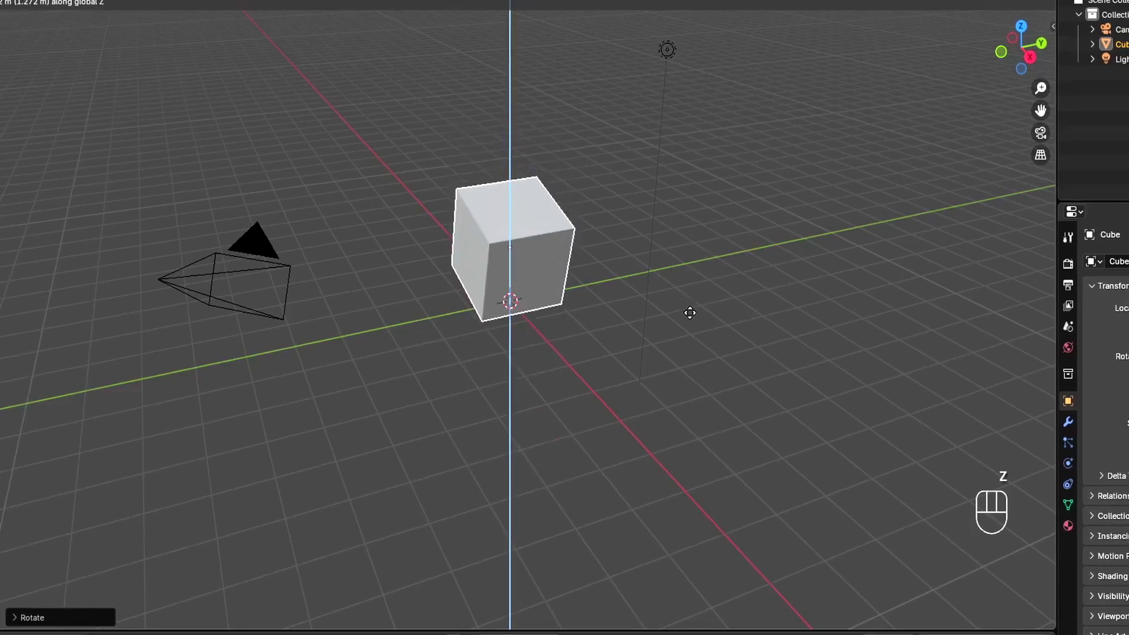
key(z)
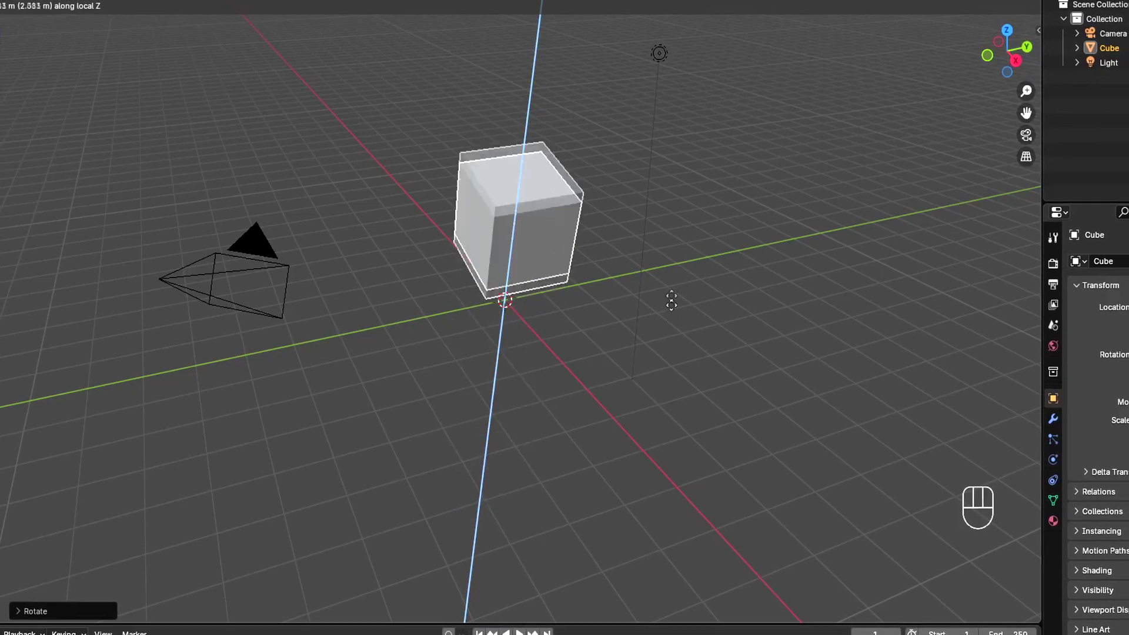
key(Escape)
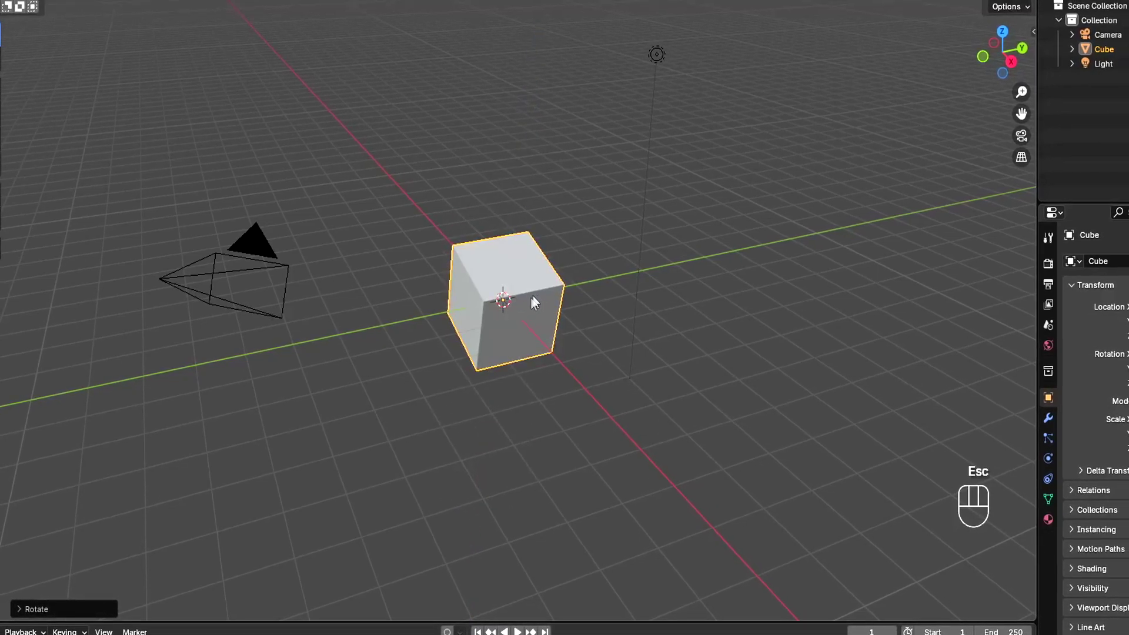
Try scaling the cube uniformly, along the global and local X axes, and along its local Z axis, then cancel
key(s)
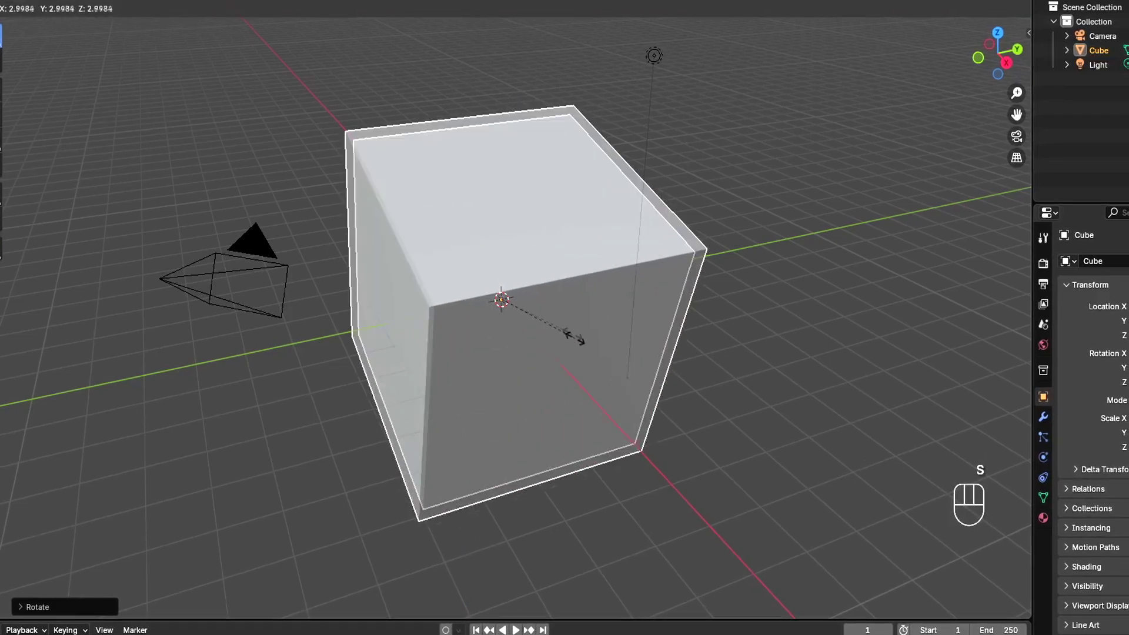
key(x)
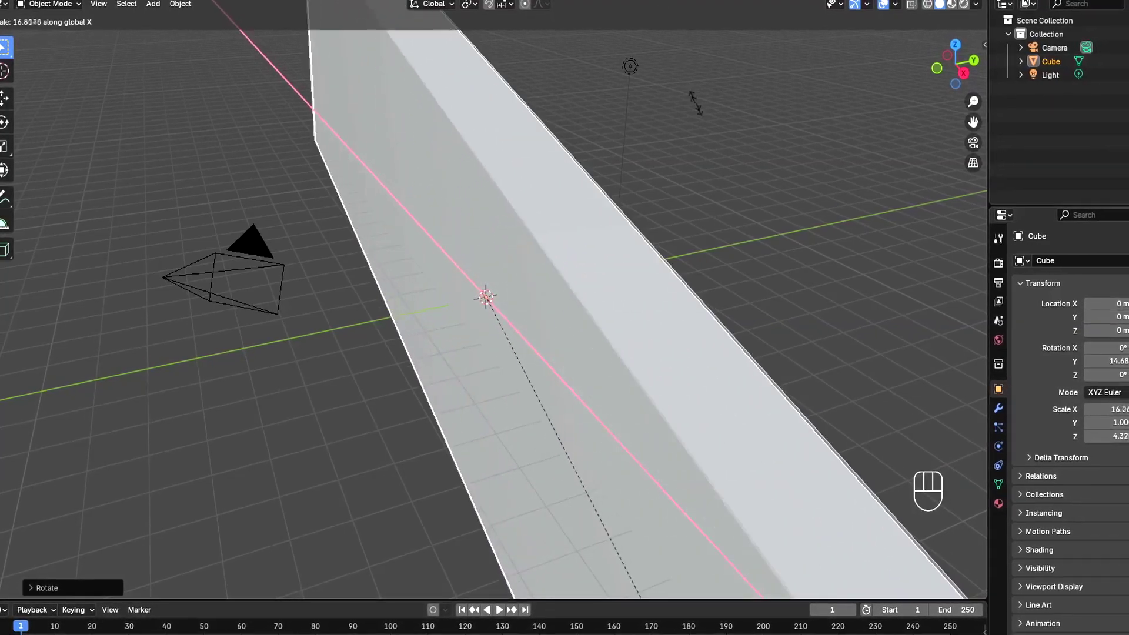
key(x)
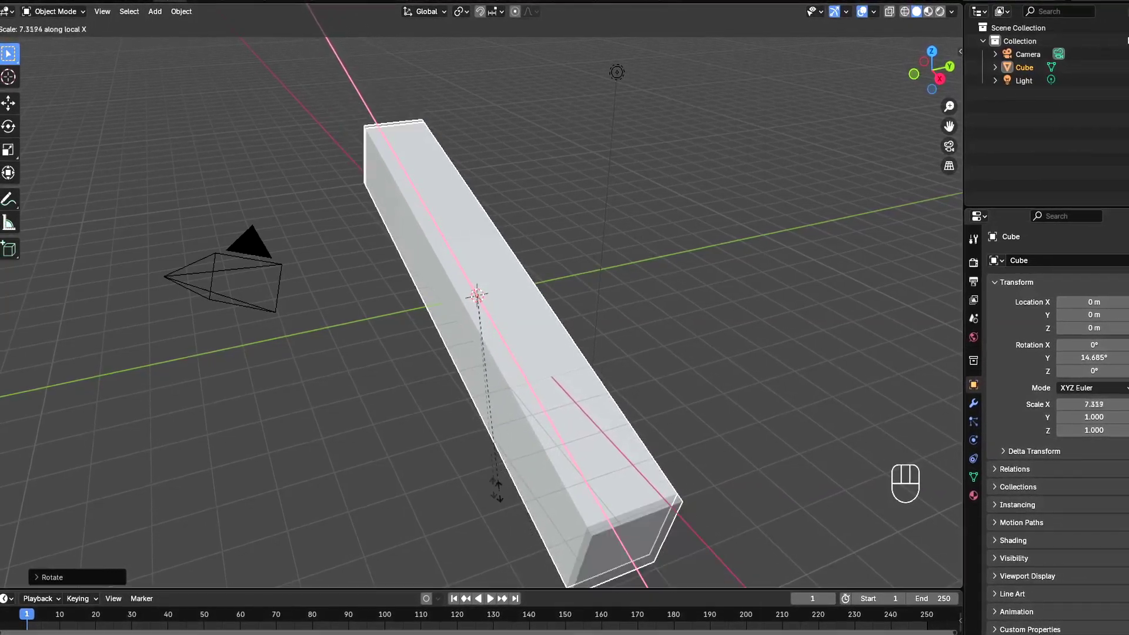
right_click(578, 479)
key(s)
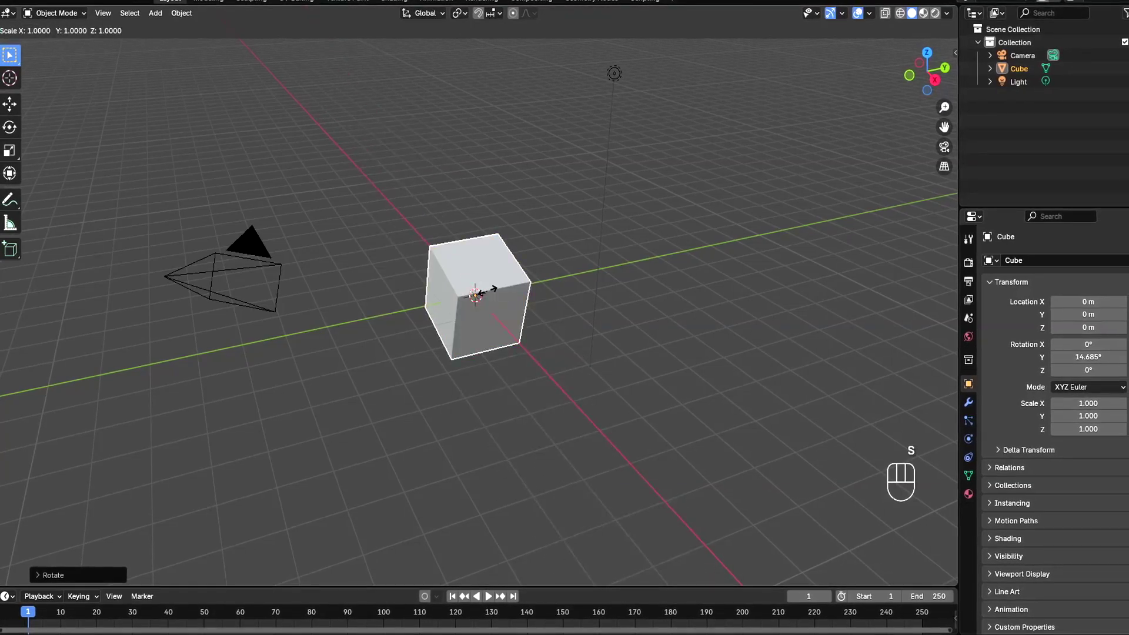
key(z)
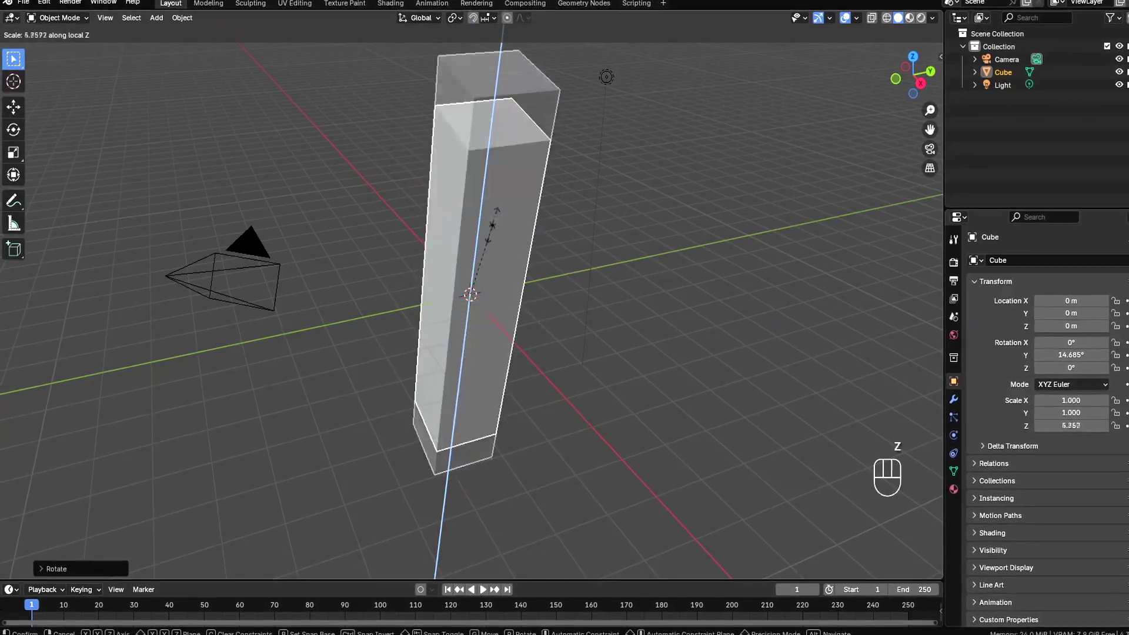
key(Escape)
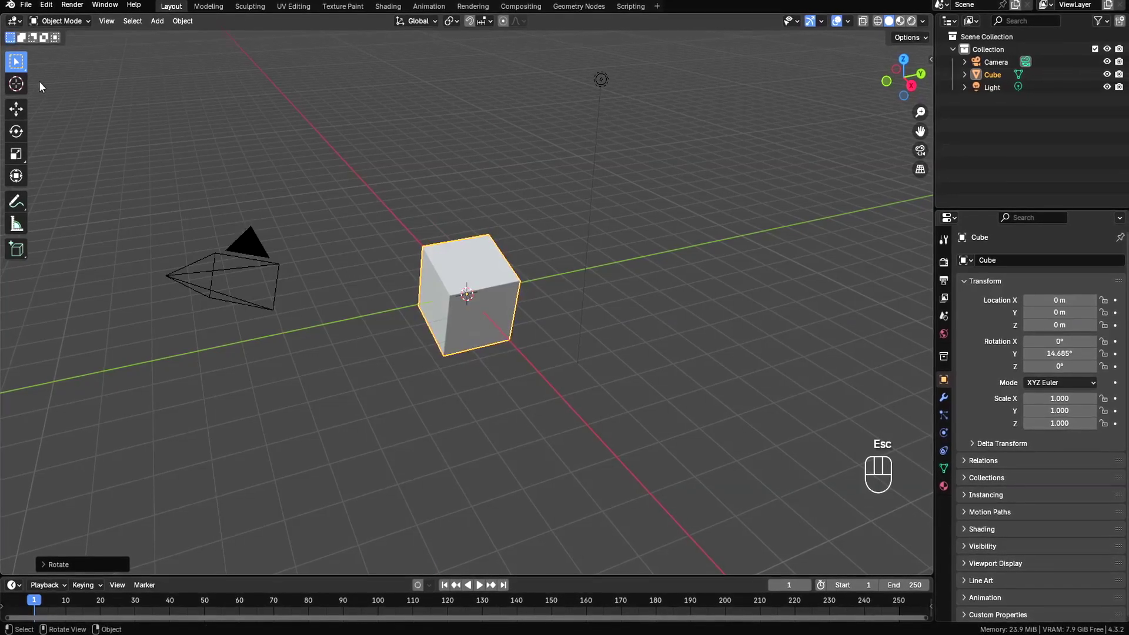
Move the cube with the Move tool's gizmo handles to about X -0.53 m, Y 1.19 m, Z 0.77 m
click(16, 115)
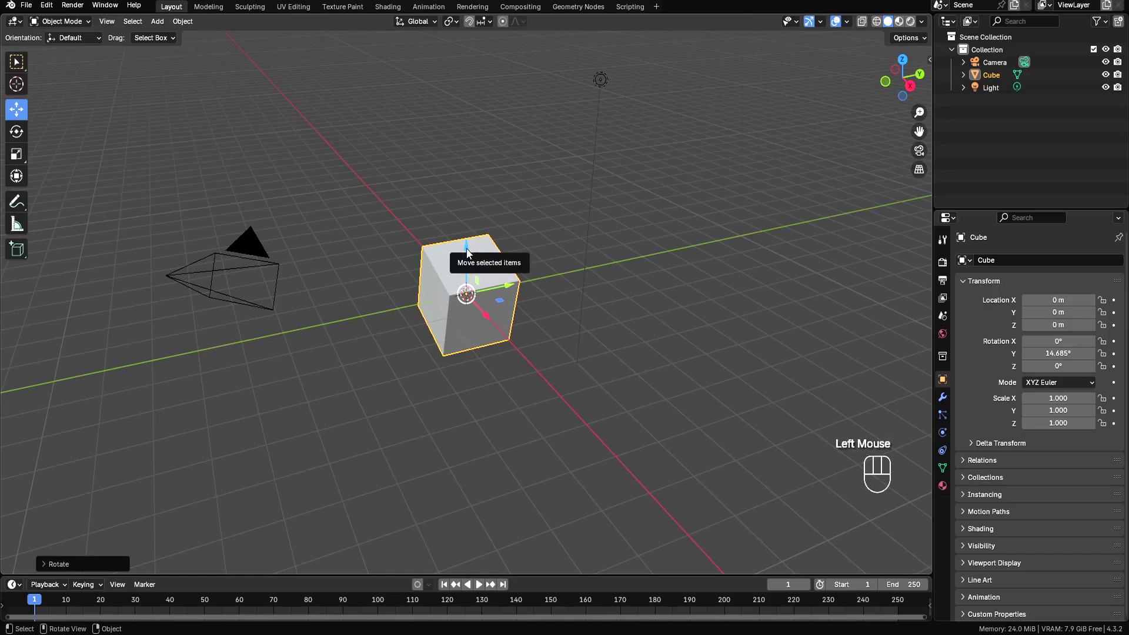
drag(467, 251, 463, 211)
mouse_move(507, 247)
mouse_down()
mouse_move(691, 215)
mouse_move(392, 268)
mouse_move(559, 228)
mouse_move(588, 347)
mouse_move(726, 447)
mouse_move(586, 351)
mouse_move(519, 259)
mouse_up()
drag(535, 213, 510, 244)
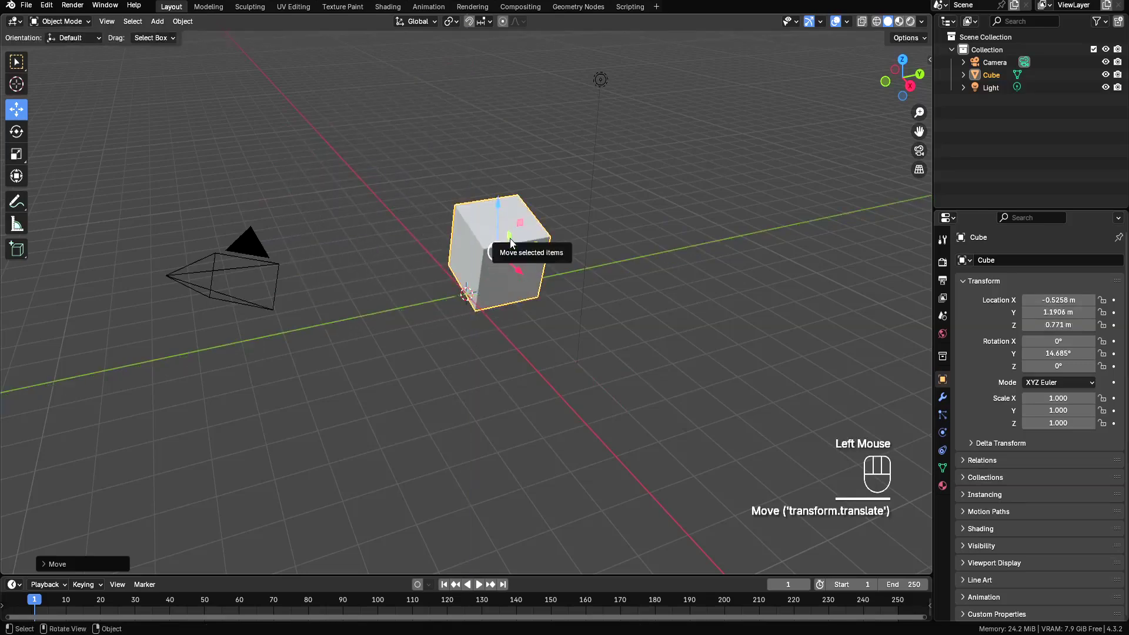
Move the cube within the global XZ plane, then the XY plane, to about X 0.30 m, Y -0.29 m, Z 0.44 m
key(g)
key(shift+y)
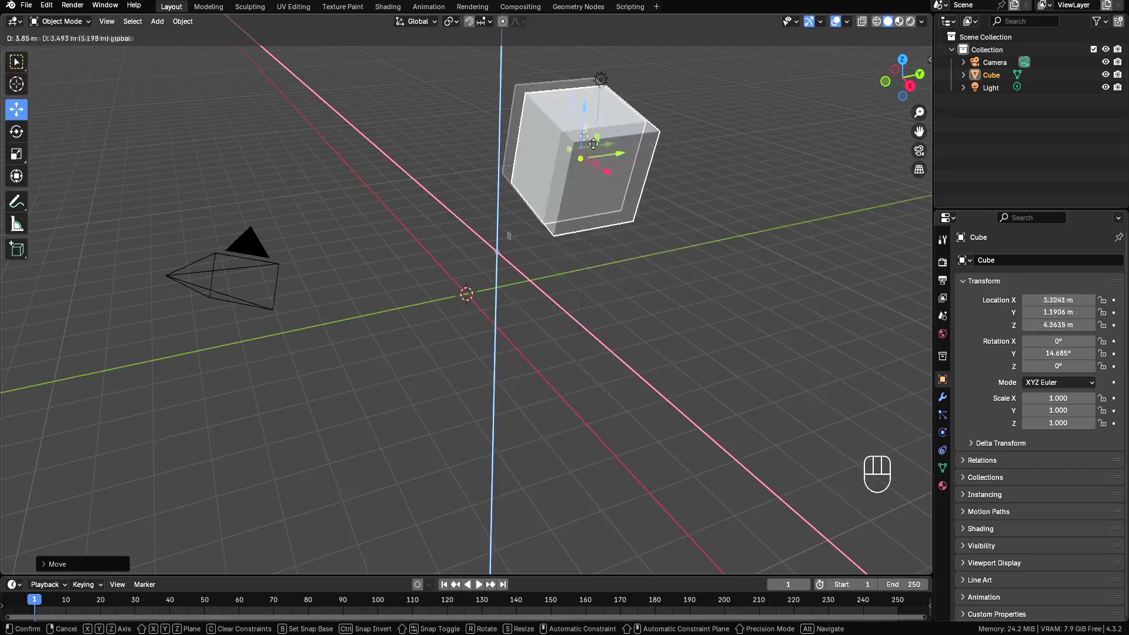
click(594, 144)
key(g)
key(shift+z)
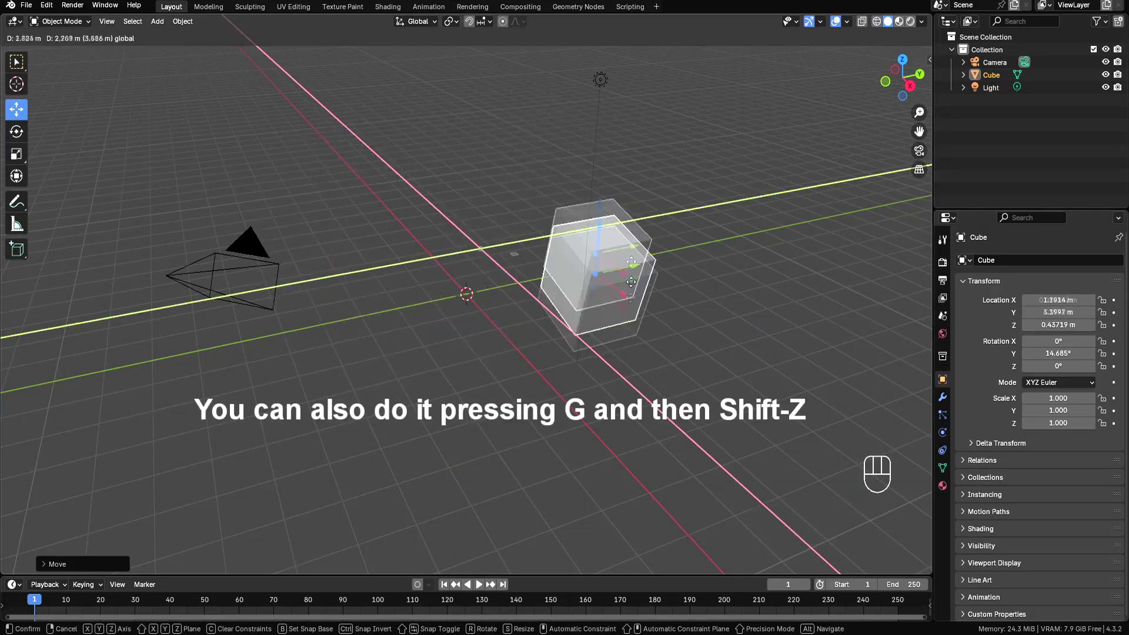
click(82, 196)
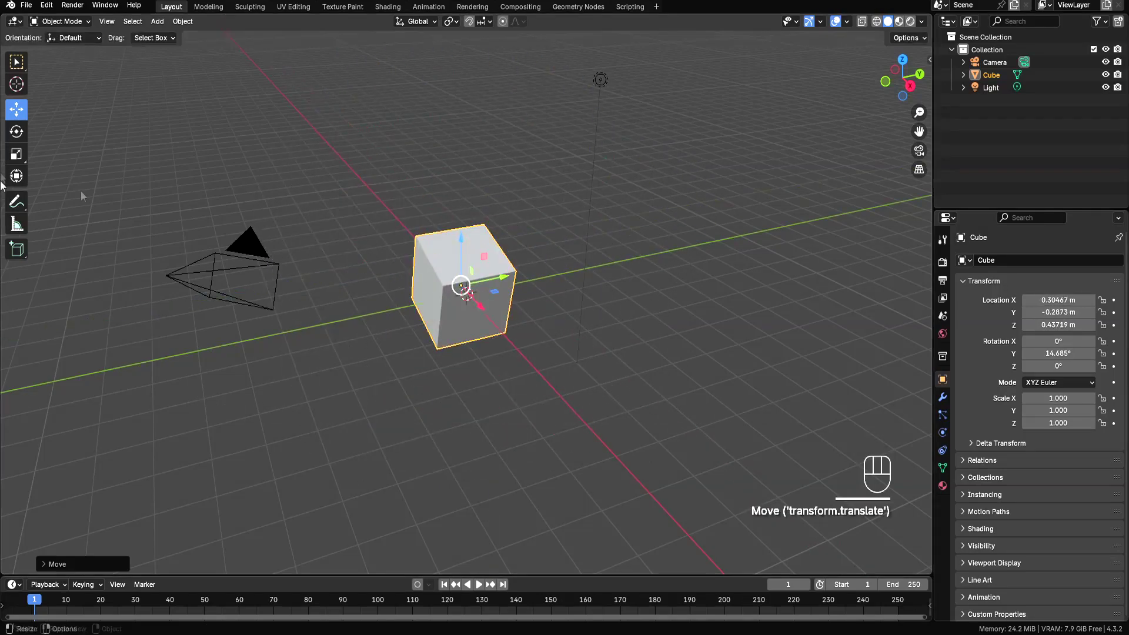
Rotate the cube with the Rotate tool's gizmo rings to about X -5.3°, Y -78.6°, Z 45.2°
drag(438, 263, 456, 234)
drag(461, 307, 415, 335)
drag(499, 308, 470, 301)
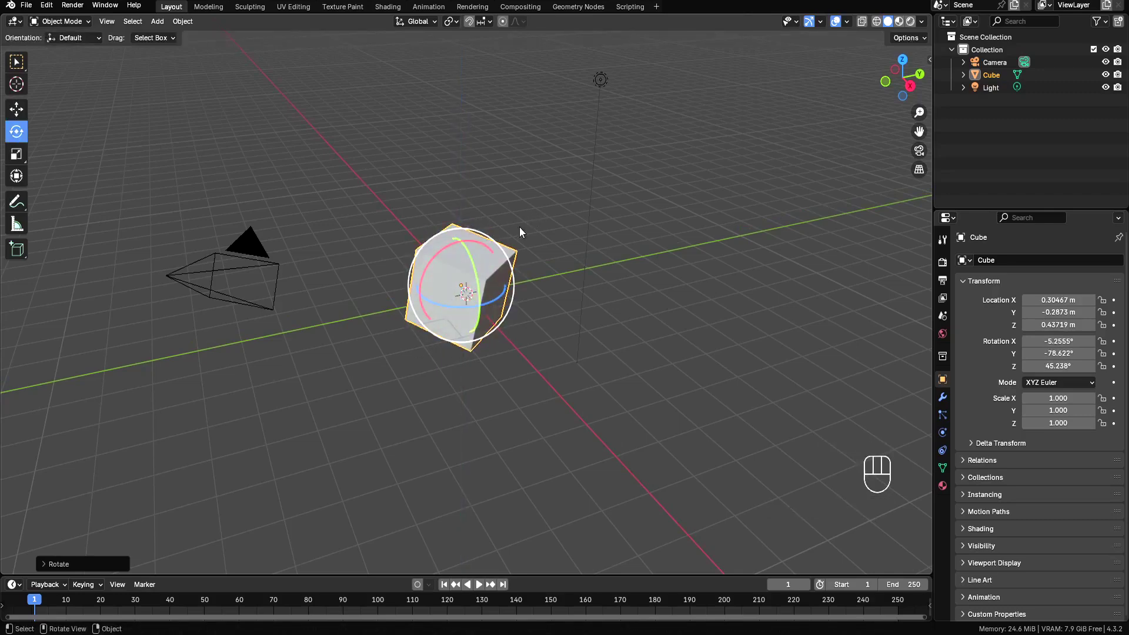
Set the transform orientation to Local and rotate the cube with the gizmo to about X -34.0°, Y 60.9°, Z -98.9°
key(comma)
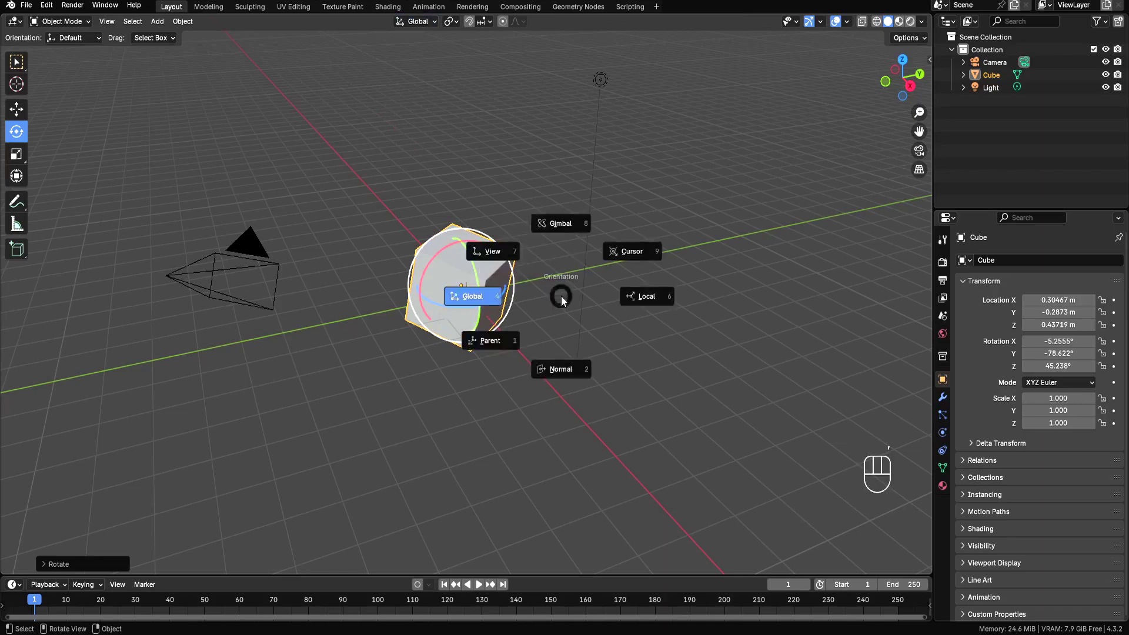
click(649, 296)
drag(485, 261, 464, 301)
drag(470, 292, 470, 294)
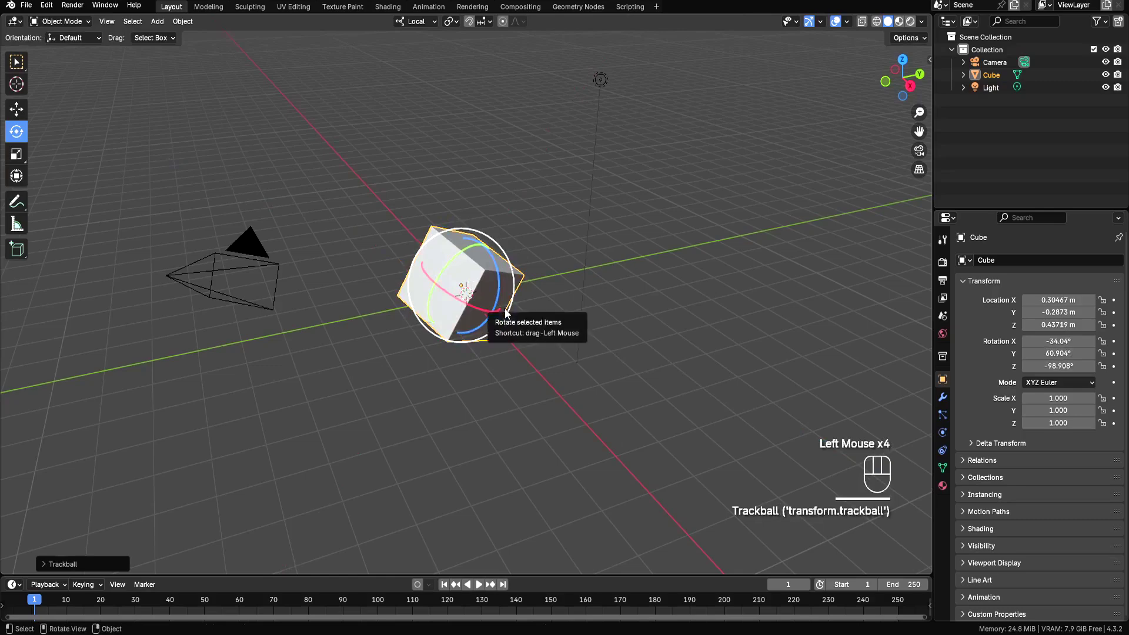
Restore the Global orientation and rotate the cube freely to about X 60.7°, Y 26.0°, Z -56.8°
key(comma)
click(427, 274)
mouse_move(462, 291)
mouse_down()
mouse_move(464, 318)
mouse_move(469, 272)
mouse_up()
Scale the cube with the Scale tool's gizmo in Global orientation to about X 1.64, Y 1.16, Z 1.69
click(16, 155)
drag(481, 306, 497, 281)
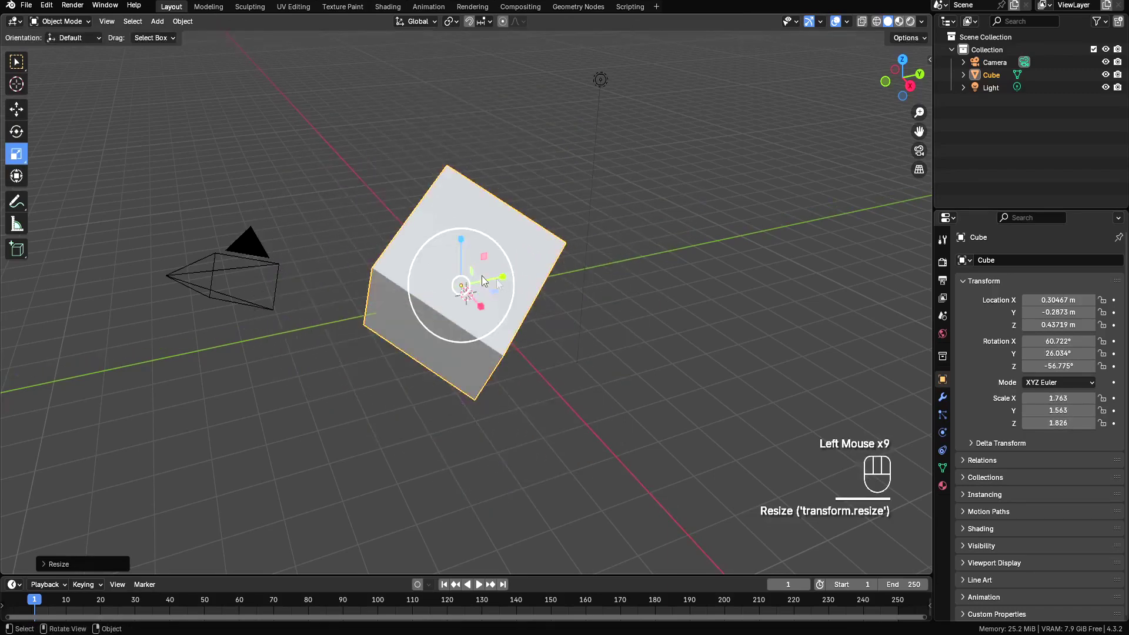
drag(461, 242, 457, 268)
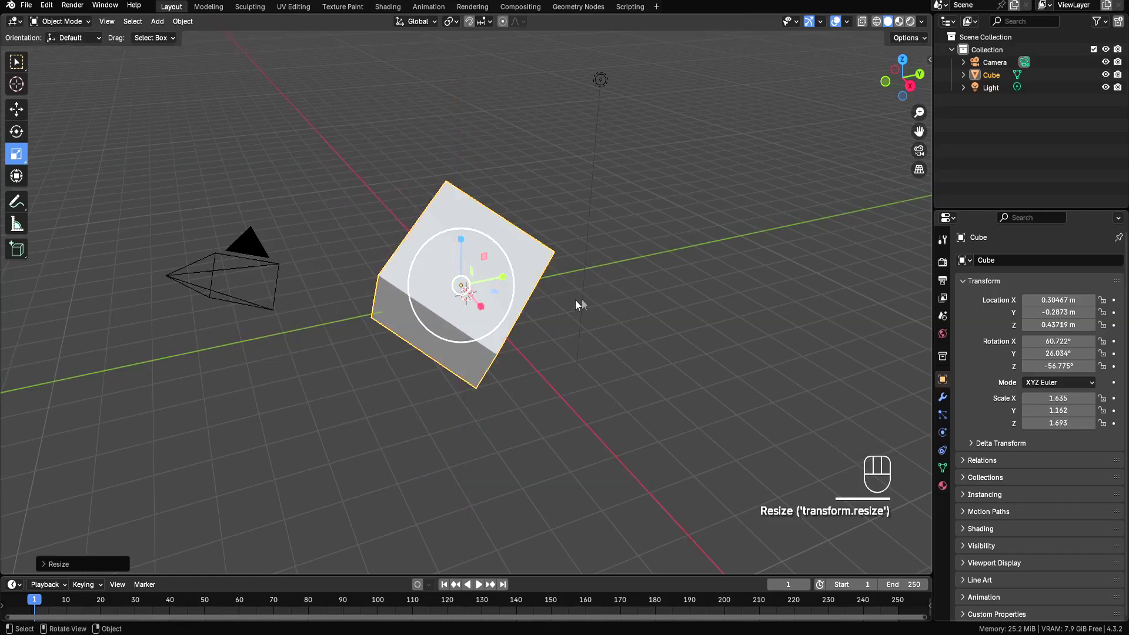
Set the transform orientation to Local and scale the cube with the gizmo to about X 2.47, Y 2.67, Z 4.49
key(comma)
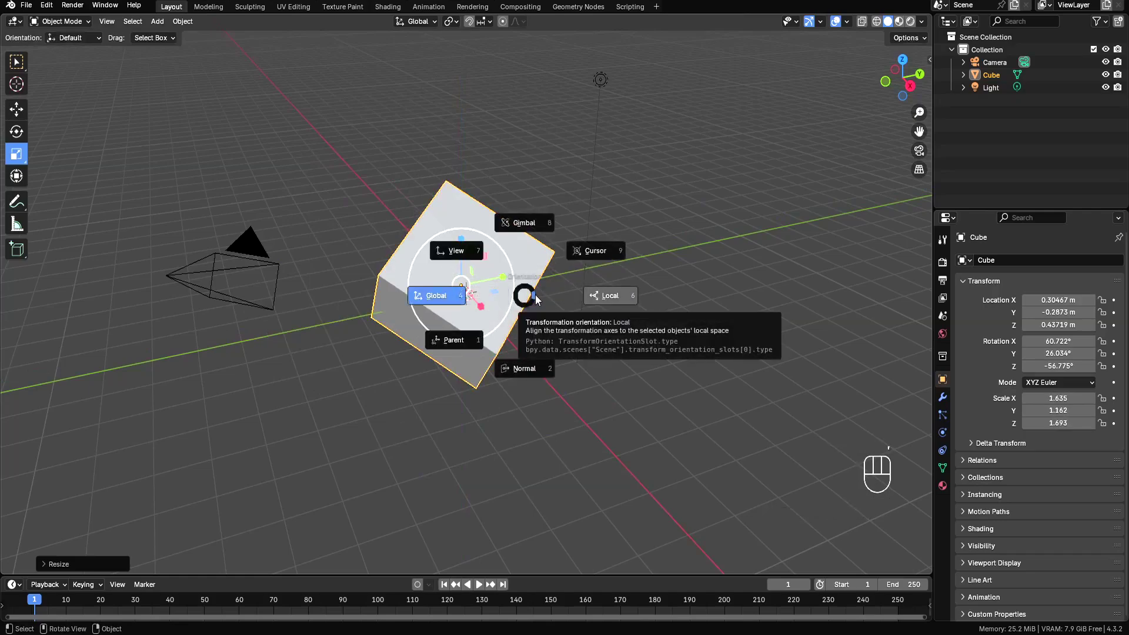
click(616, 293)
drag(423, 265, 332, 254)
drag(471, 267, 419, 339)
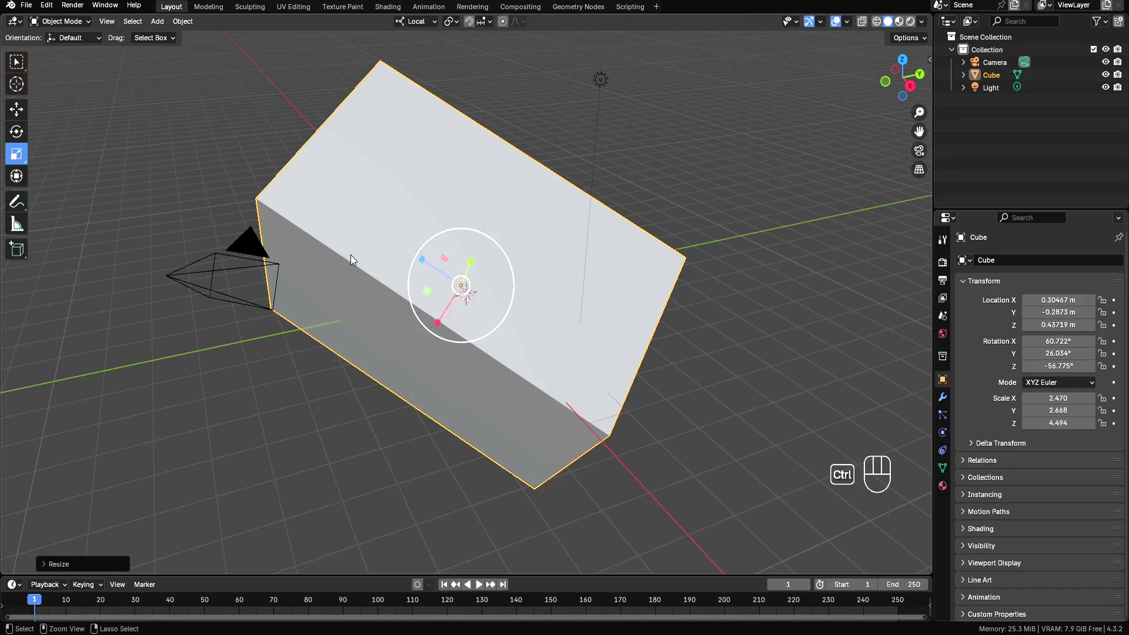
Undo the cube's recent scale, rotation and move edits, back to its earlier slight tilt about the Y axis only
key(ctrl+z)
key(ctrl+z)
key(ctrl+z)
key(ctrl+z)
key(ctrl+z)
key(ctrl+z)
key(ctrl+z)
key(ctrl+z)
key(ctrl+z)
key(ctrl+z)
key(ctrl+z)
key(ctrl+z)
key(ctrl+z)
key(ctrl+z)
key(ctrl+z)
key(ctrl+z)
key(ctrl+z)
key(ctrl+z)
key(ctrl+z)
key(ctrl+z)
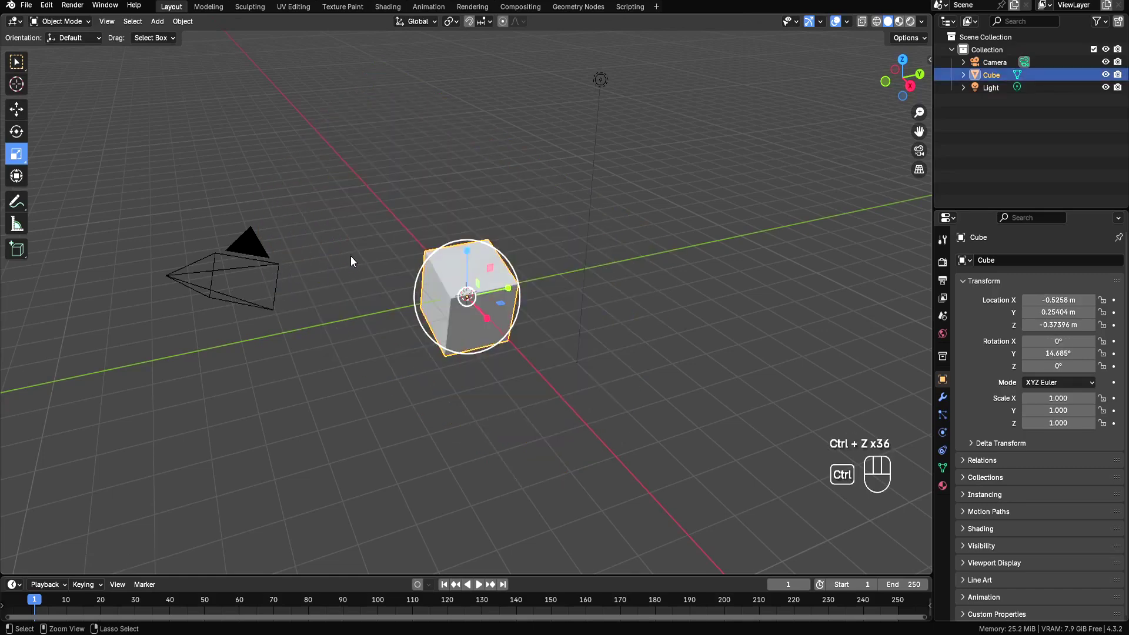
Rotate the cube about the global Y axis to about 28.6° with the combined Transform tool's gizmo
click(22, 182)
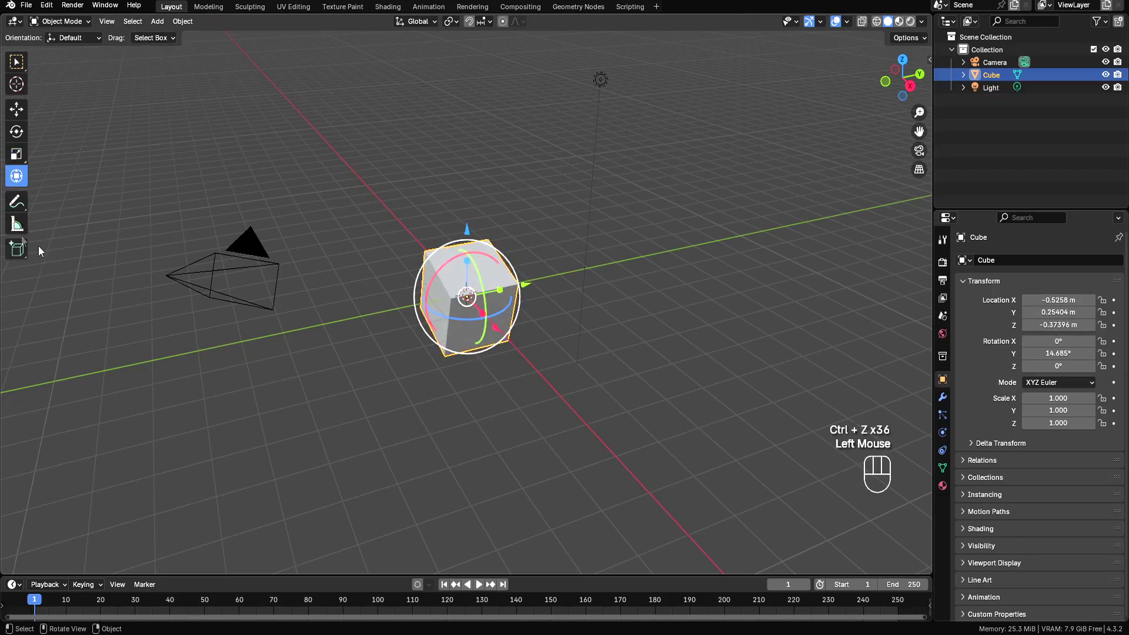
double_click(485, 303)
click(494, 297)
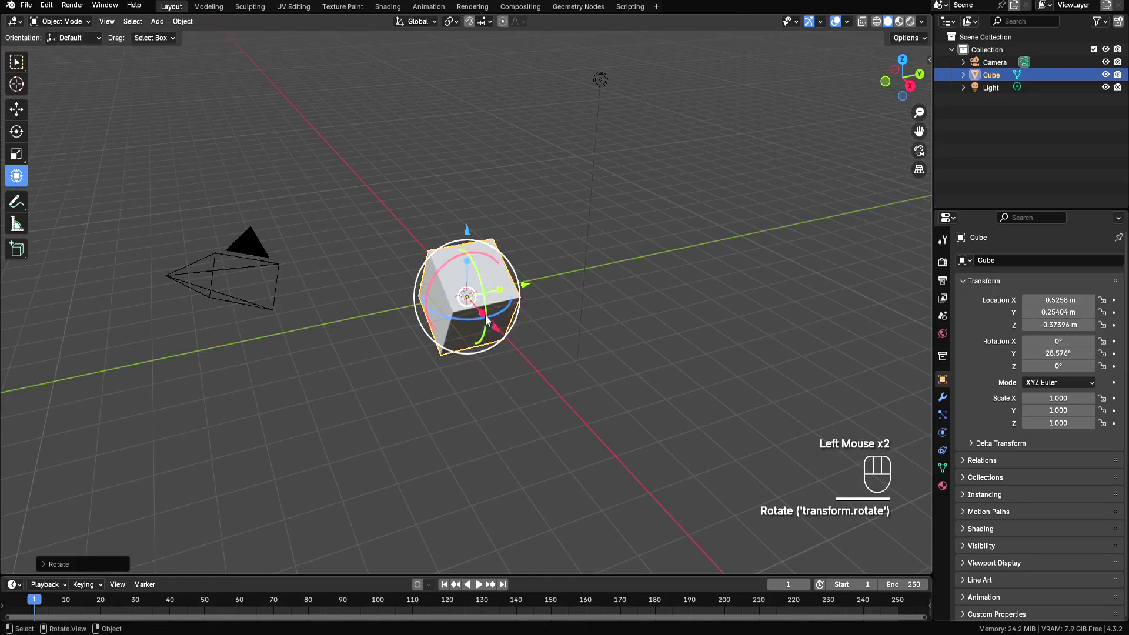
Scale the cube along Y to about 1.83 and raise it along global Z to about -0.22 m
drag(500, 296, 527, 290)
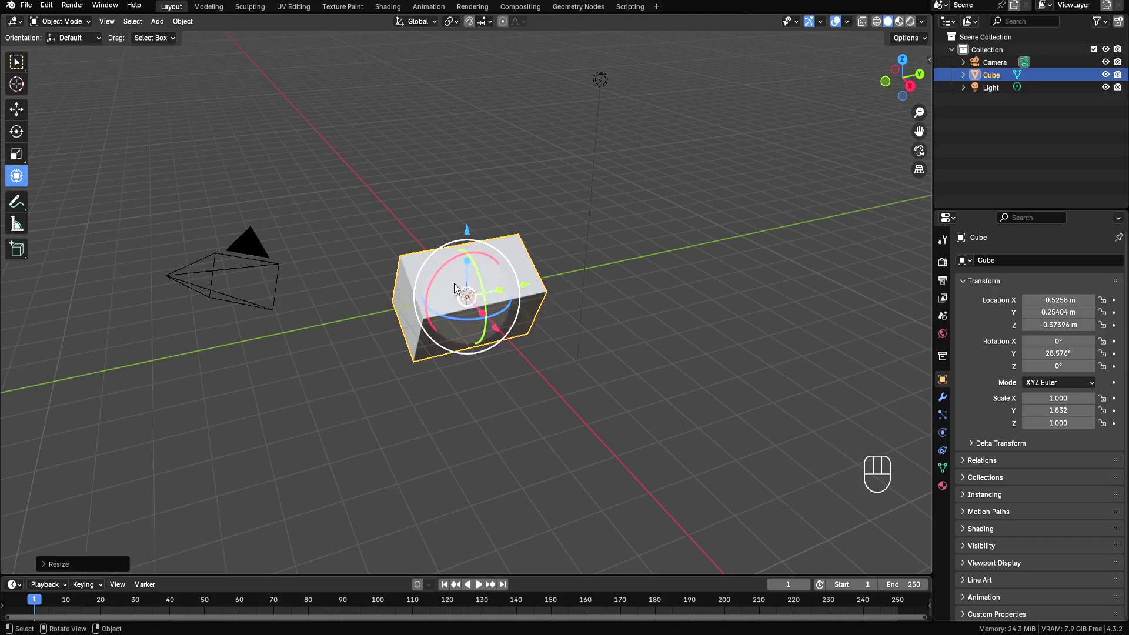
mouse_move(467, 232)
mouse_down()
mouse_move(466, 103)
mouse_move(466, 227)
mouse_up()
Set the transform orientation to Local for the combined Transform gizmo
key(comma)
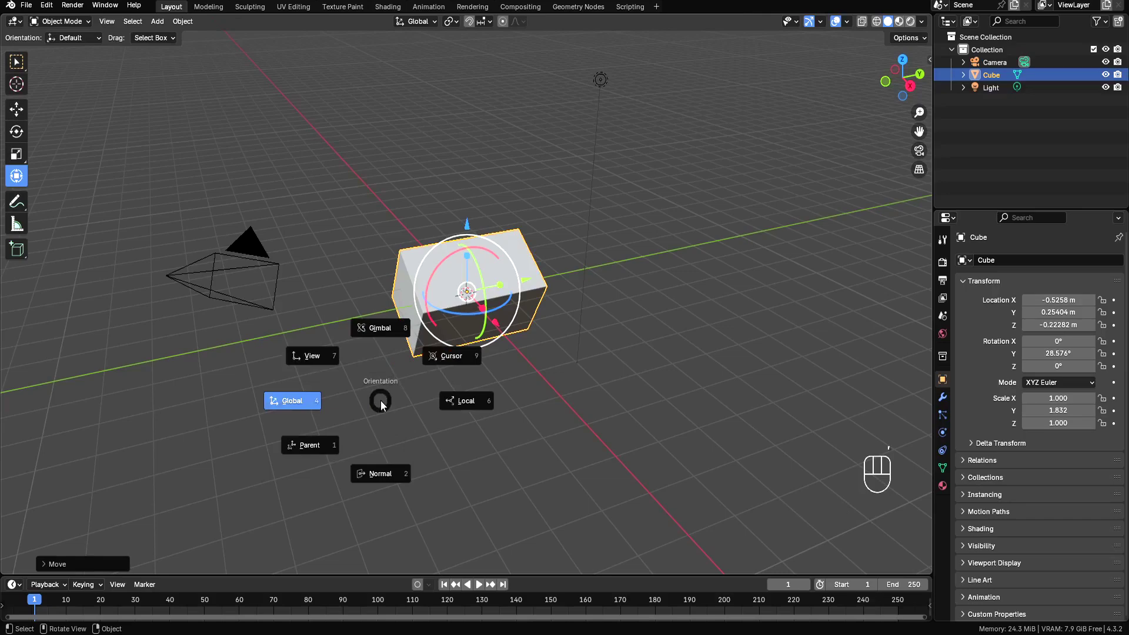
click(467, 400)
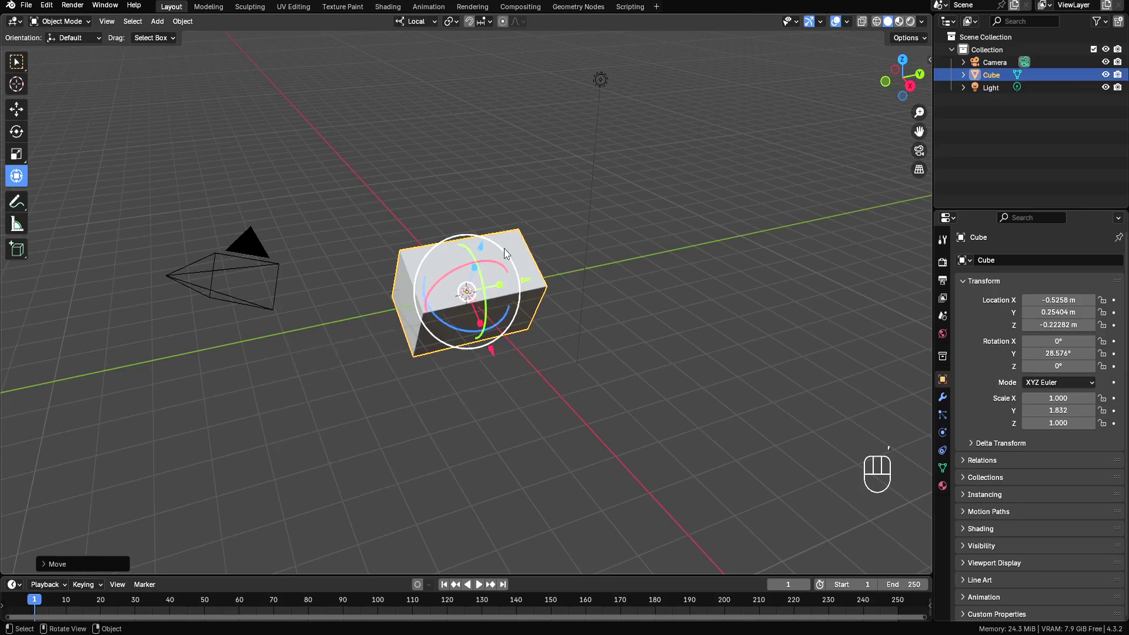